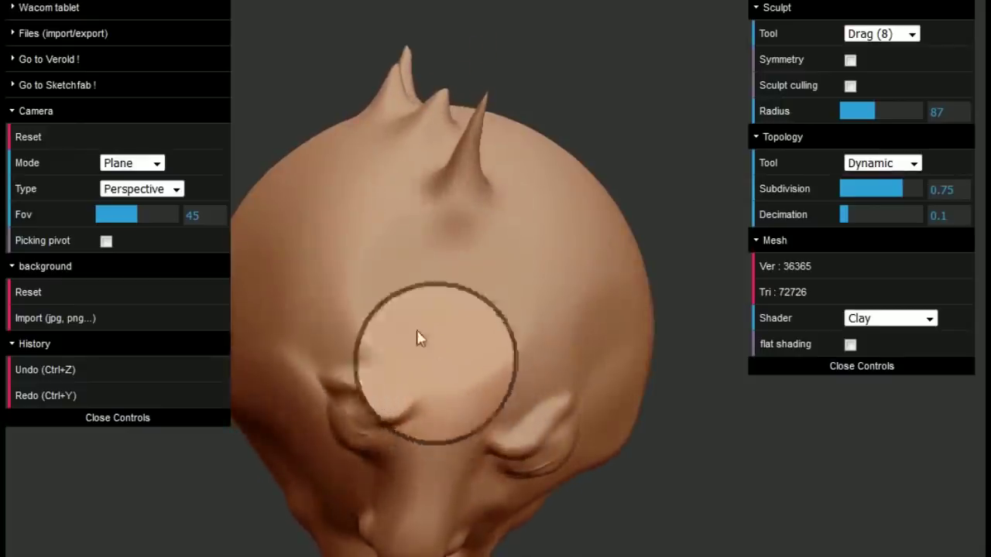
Step: Pull out the surface at the top of the head with the Drag tool to shape the hair spikes
right_drag(354, 196, 397, 148)
mouse_move(396, 149)
mouse_down()
mouse_move(402, 166)
mouse_move(455, 149)
mouse_up()
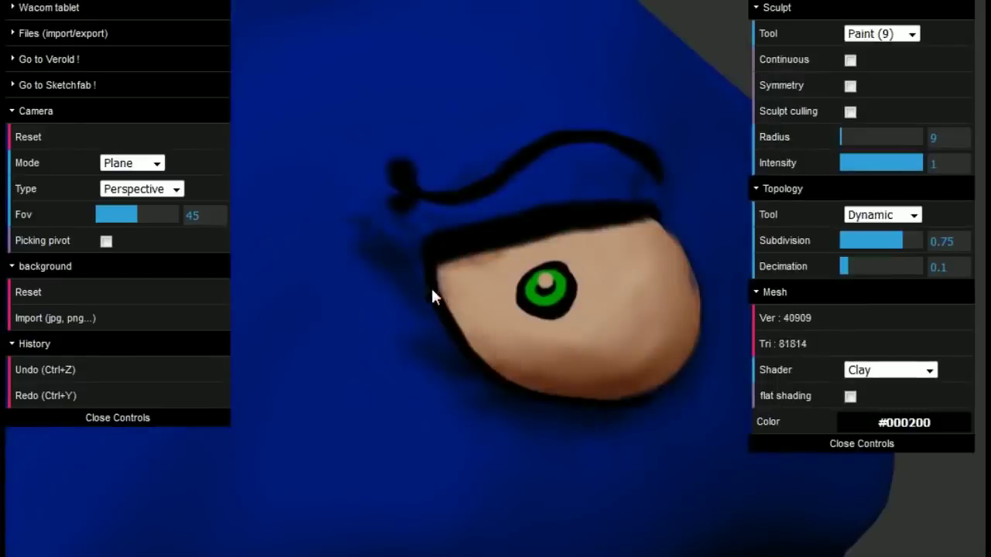
Step: Paint black outline and lash strokes along the eye's lower edge with a brush radius of 9
mouse_move(433, 305)
mouse_down()
mouse_move(498, 431)
mouse_move(523, 437)
mouse_up()
drag(418, 292, 423, 375)
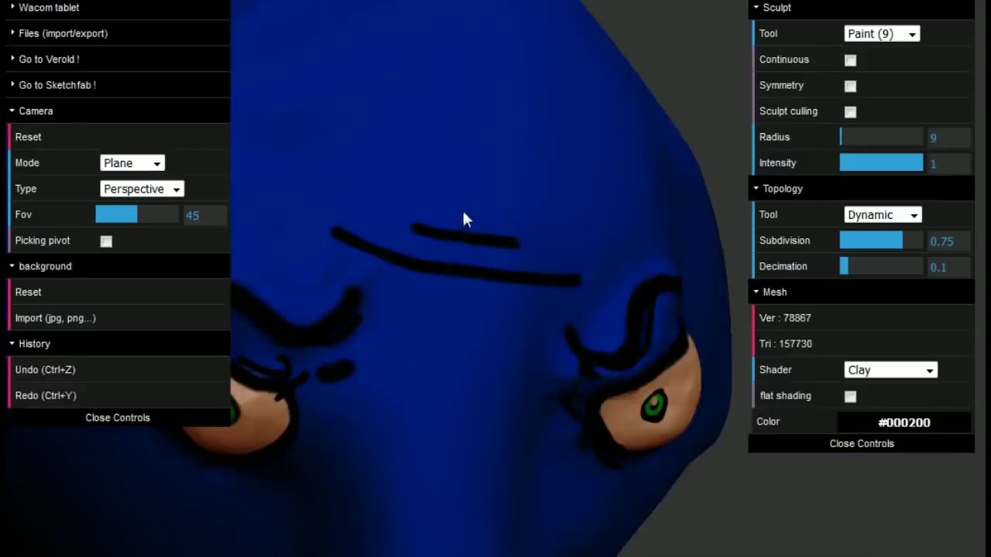
Step: Paint two small white highlights on the black nose with a brush radius of 29
mouse_move(465, 217)
right_down()
mouse_move(580, 346)
mouse_move(540, 422)
mouse_move(637, 392)
mouse_move(633, 360)
mouse_move(392, 398)
right_up()
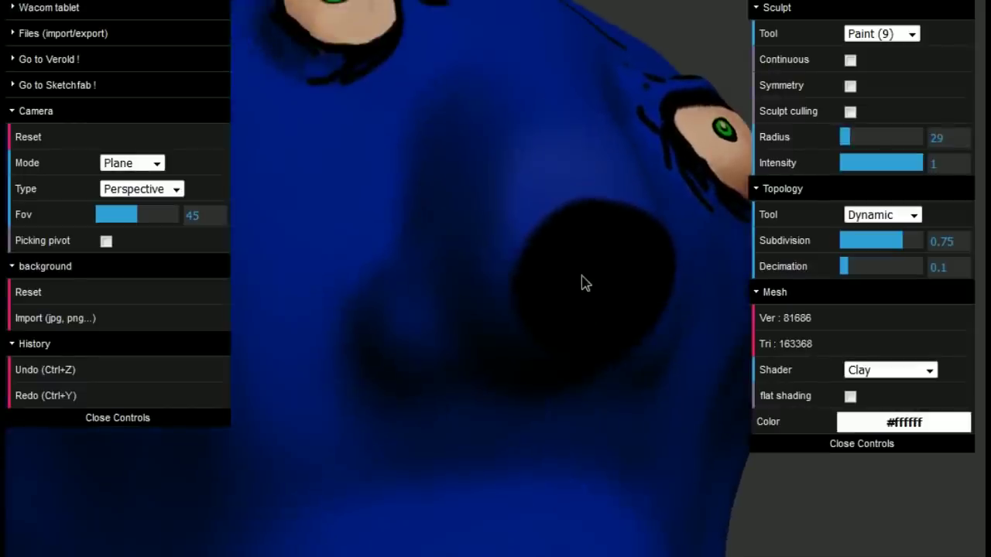
scroll(587, 283, up, 3)
right_drag(606, 254, 569, 250)
drag(536, 217, 540, 206)
click(525, 281)
Step: Examine the nose highlights up close and as part of the whole face
scroll(593, 276, down, 5)
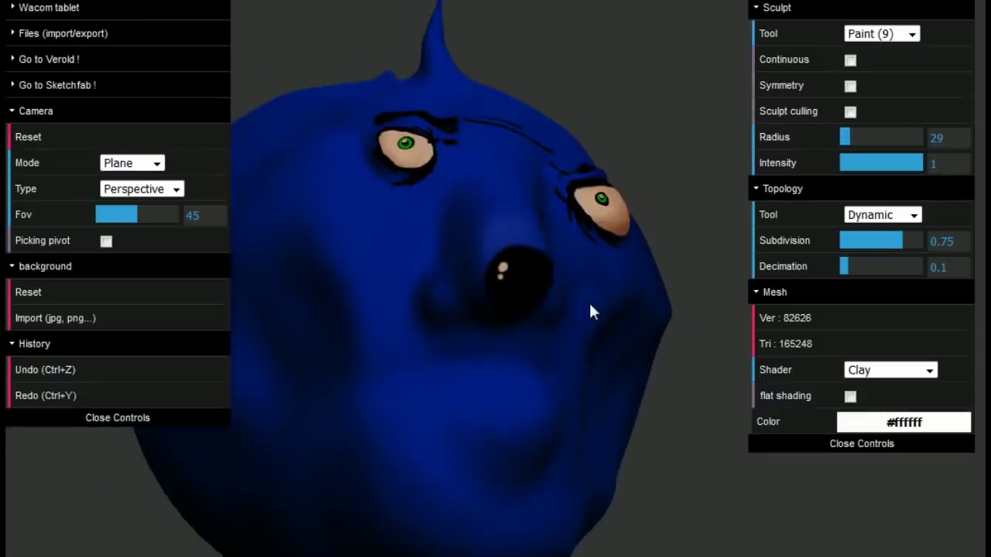
scroll(590, 310, up, 8)
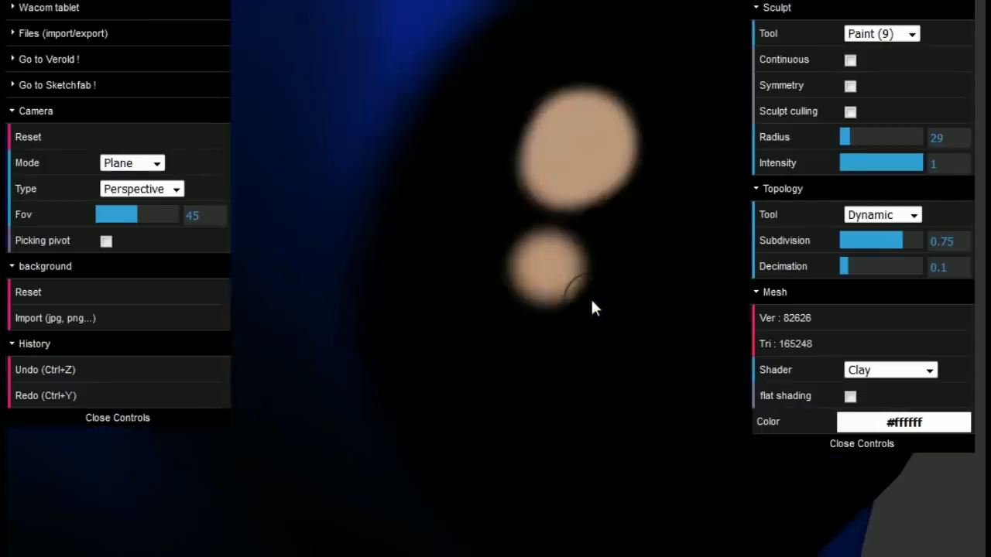
scroll(592, 302, down, 6)
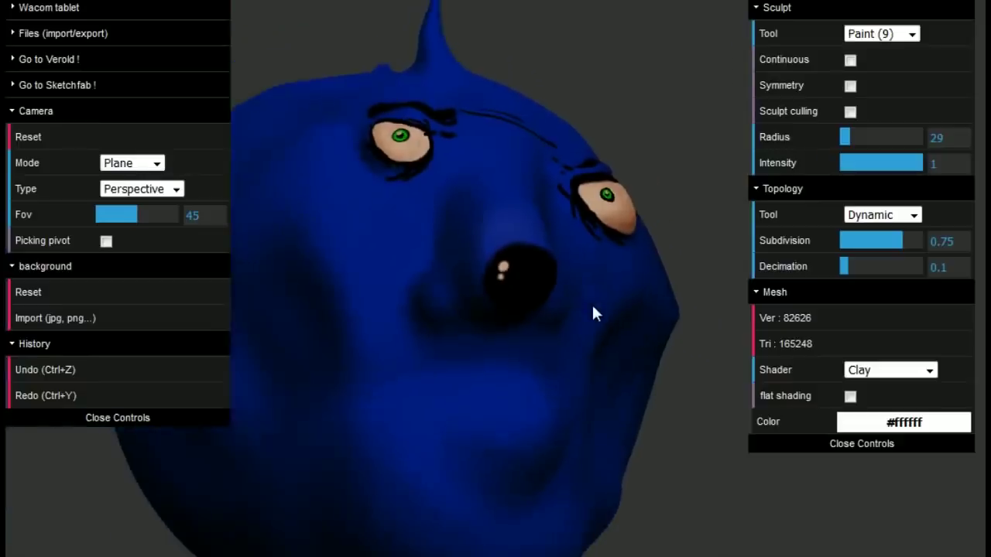
scroll(592, 303, up, 8)
scroll(604, 323, up, 4)
scroll(606, 319, down, 3)
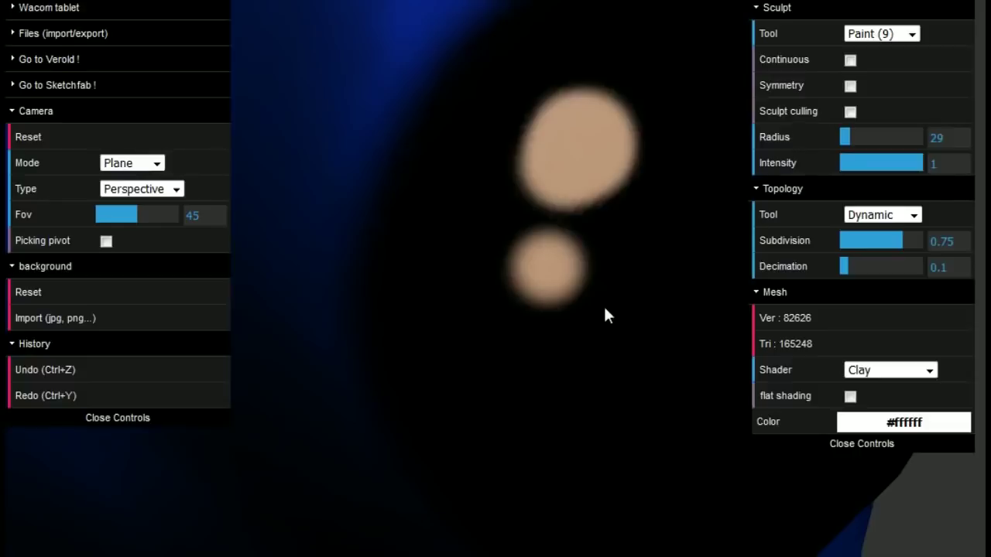
scroll(586, 308, down, 5)
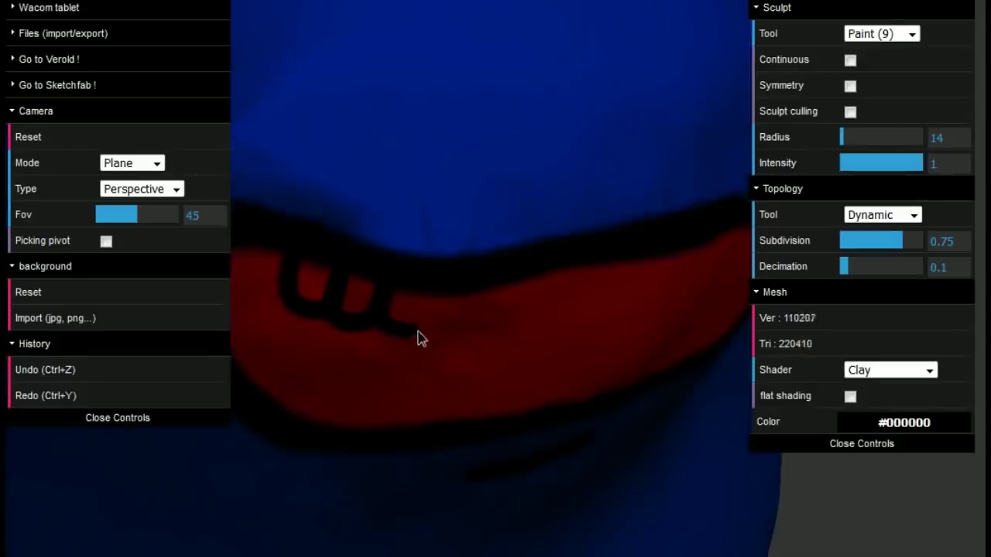
Step: Paint black tooth outlines across the red mouth with a brush radius of 14
mouse_move(416, 336)
mouse_down()
mouse_move(488, 302)
mouse_move(503, 327)
mouse_move(535, 283)
mouse_move(571, 314)
mouse_move(577, 302)
mouse_move(690, 259)
mouse_move(721, 266)
mouse_up()
mouse_move(721, 266)
right_down()
mouse_move(655, 281)
mouse_move(475, 153)
right_up()
mouse_move(406, 134)
mouse_down()
mouse_move(448, 142)
mouse_move(477, 97)
mouse_up()
mouse_move(465, 260)
mouse_down()
mouse_move(458, 243)
mouse_move(390, 270)
mouse_move(390, 221)
mouse_move(329, 232)
mouse_up()
mouse_move(329, 233)
right_down()
mouse_move(361, 302)
mouse_move(607, 340)
right_up()
mouse_move(663, 339)
mouse_down()
mouse_move(651, 280)
mouse_move(626, 316)
mouse_move(624, 341)
mouse_move(624, 309)
mouse_move(568, 349)
mouse_move(568, 320)
mouse_move(531, 295)
mouse_move(510, 360)
mouse_move(500, 303)
mouse_move(464, 320)
mouse_move(457, 365)
mouse_move(439, 306)
mouse_move(411, 339)
mouse_move(407, 373)
mouse_move(406, 334)
mouse_move(362, 375)
mouse_move(355, 321)
mouse_move(333, 334)
mouse_move(327, 370)
mouse_move(312, 316)
mouse_move(295, 319)
mouse_move(283, 348)
mouse_up()
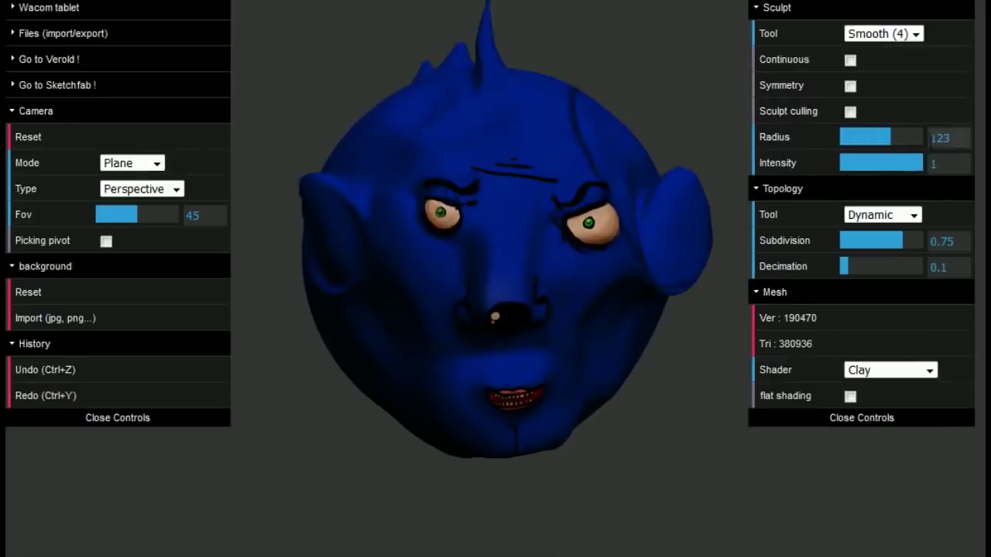
Step: Set the Smooth radius to 61 and smooth down the ears on both sides of the head
drag(885, 138, 864, 138)
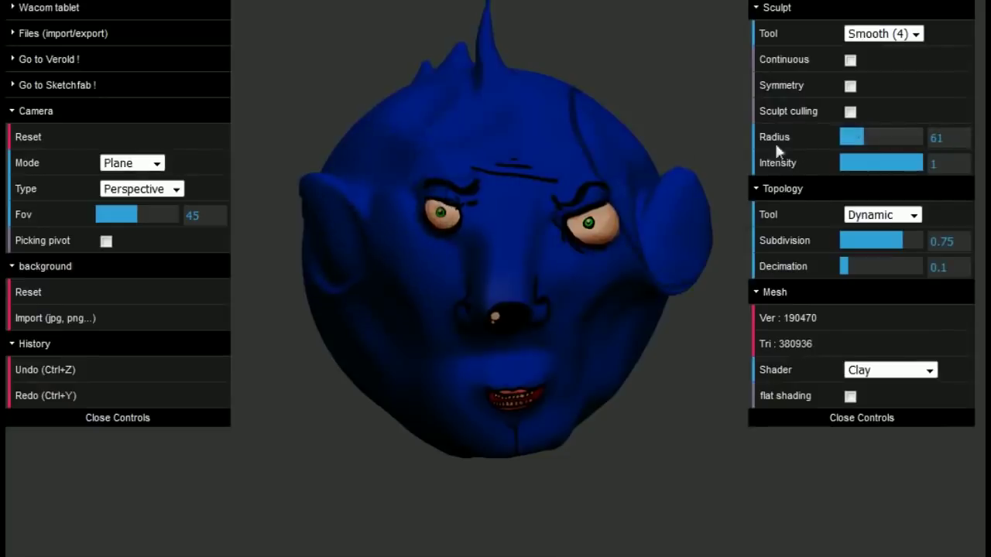
right_drag(303, 248, 361, 213)
mouse_move(360, 212)
mouse_down()
mouse_move(383, 270)
mouse_move(420, 273)
mouse_move(397, 187)
mouse_move(553, 256)
mouse_up()
right_drag(554, 255, 682, 209)
mouse_move(682, 209)
mouse_down()
mouse_move(668, 206)
mouse_move(666, 216)
mouse_up()
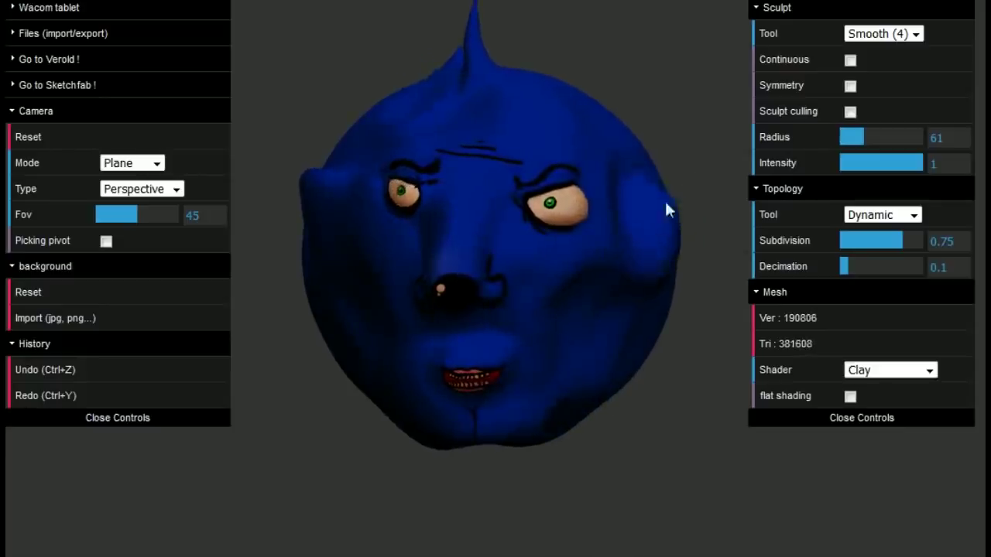
right_drag(665, 217, 653, 243)
right_drag(626, 380, 455, 334)
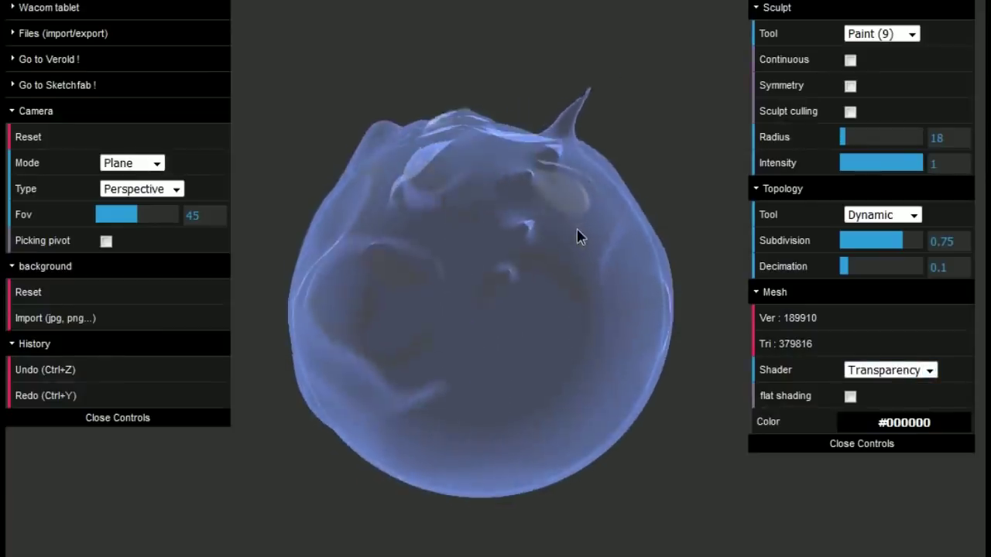
Step: Switch the mesh shader to Skin
mouse_move(580, 237)
right_down()
mouse_move(593, 183)
mouse_move(620, 202)
mouse_move(577, 250)
mouse_move(674, 288)
mouse_move(621, 310)
mouse_move(650, 333)
right_up()
click(892, 372)
click(907, 376)
mouse_move(635, 372)
right_down()
mouse_move(573, 374)
mouse_move(662, 437)
mouse_move(697, 359)
right_up()
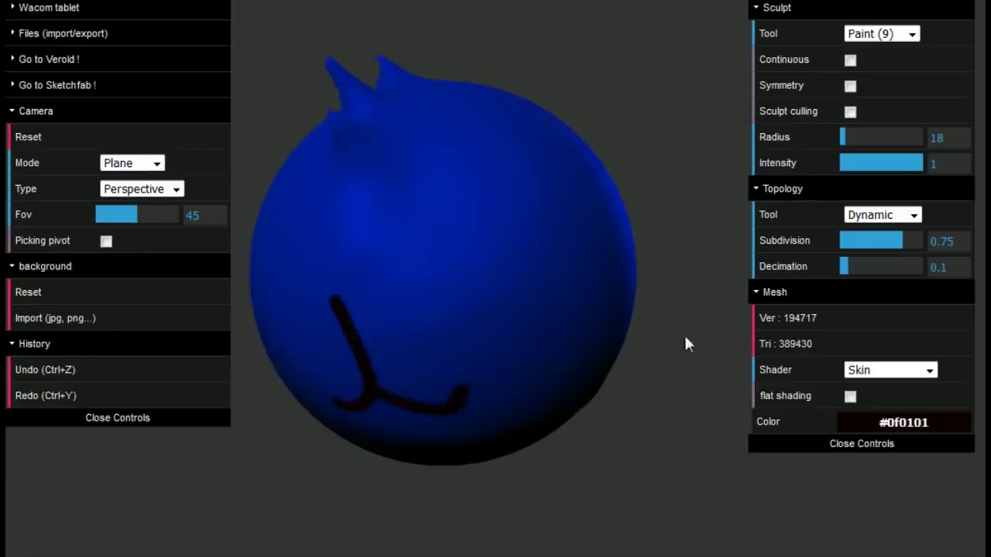
Step: Build up the muzzle and cheeks around the black mouth line using the clay Brush at radius 74
mouse_move(688, 343)
right_down()
mouse_move(601, 319)
mouse_move(619, 294)
right_up()
click(880, 35)
click(881, 48)
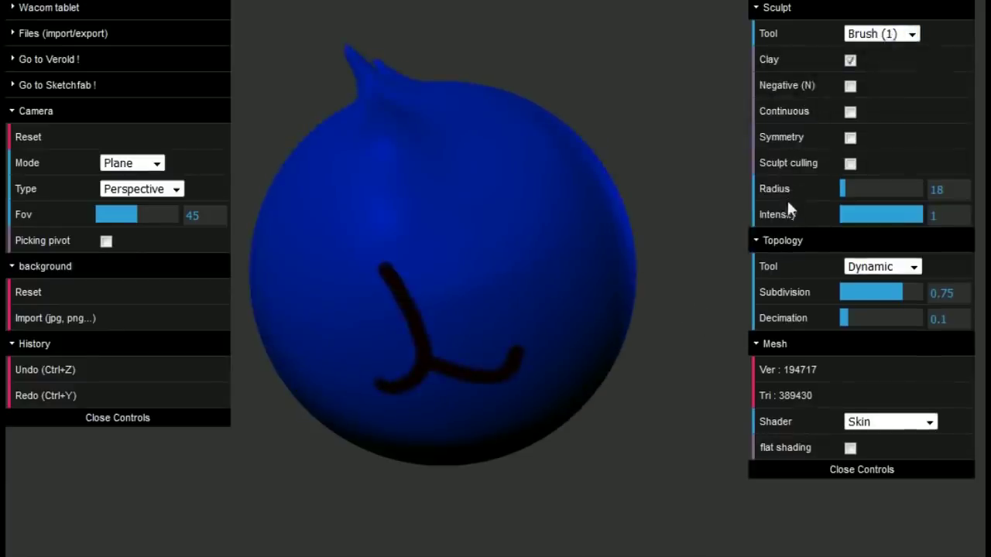
drag(849, 193, 863, 193)
right_drag(332, 411, 447, 269)
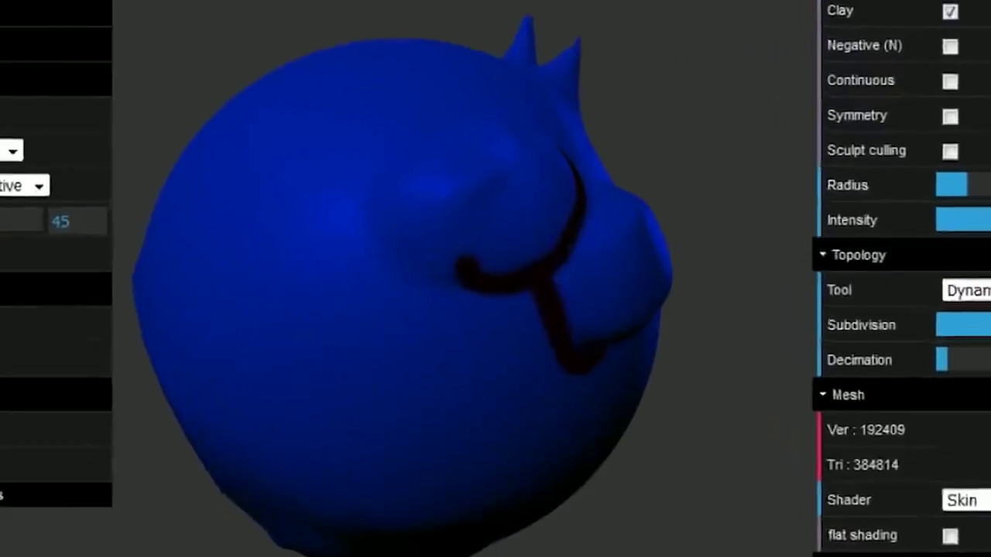
Step: Smooth the raised muzzle around the mouth line with the Smooth tool
click(881, 34)
click(881, 90)
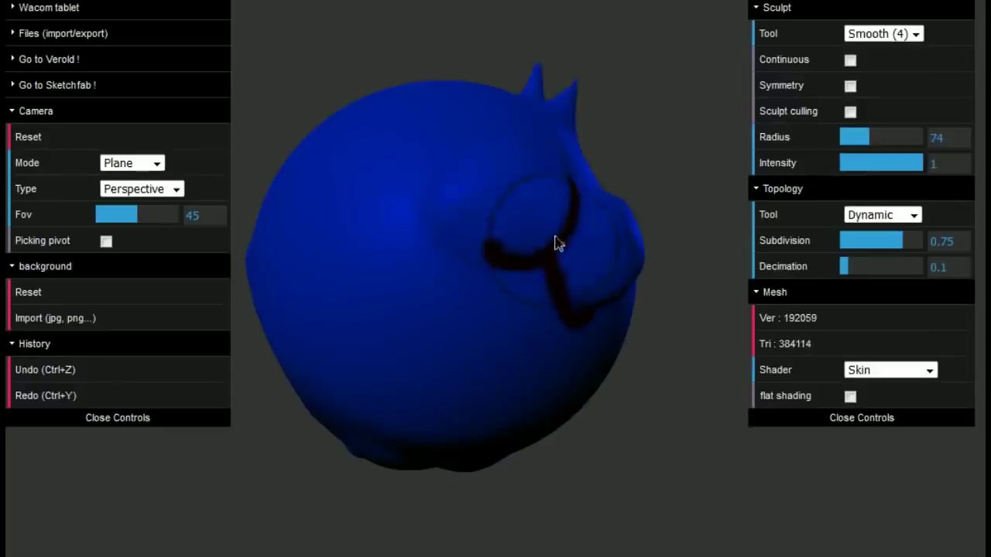
mouse_move(556, 243)
mouse_down()
mouse_move(512, 187)
mouse_move(521, 163)
mouse_move(590, 261)
mouse_move(591, 234)
mouse_move(538, 227)
mouse_up()
mouse_move(540, 228)
right_down()
mouse_move(423, 305)
mouse_move(495, 172)
mouse_move(390, 219)
right_up()
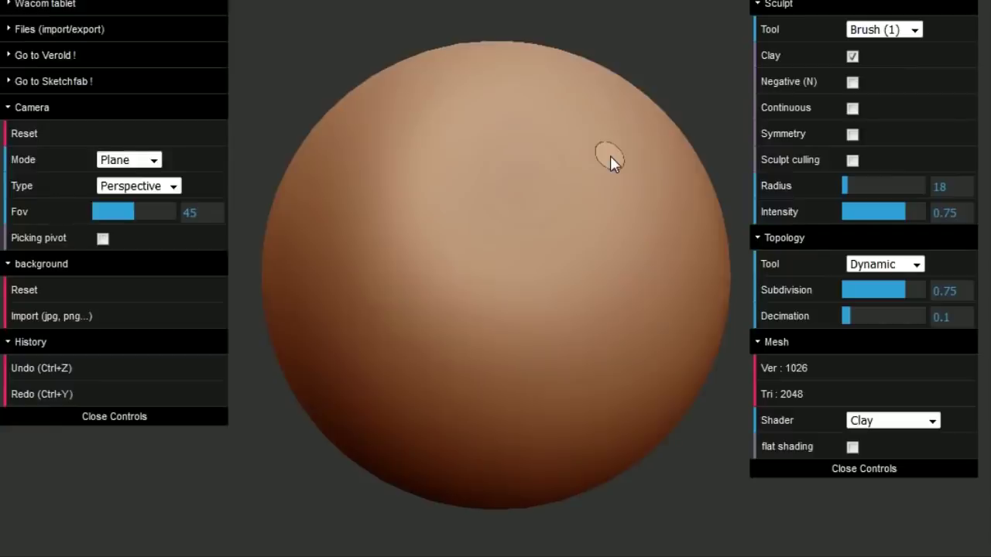
Step: Paint a green (#1eff00) iris ring inside the solid black eye
scroll(611, 160, up, 2)
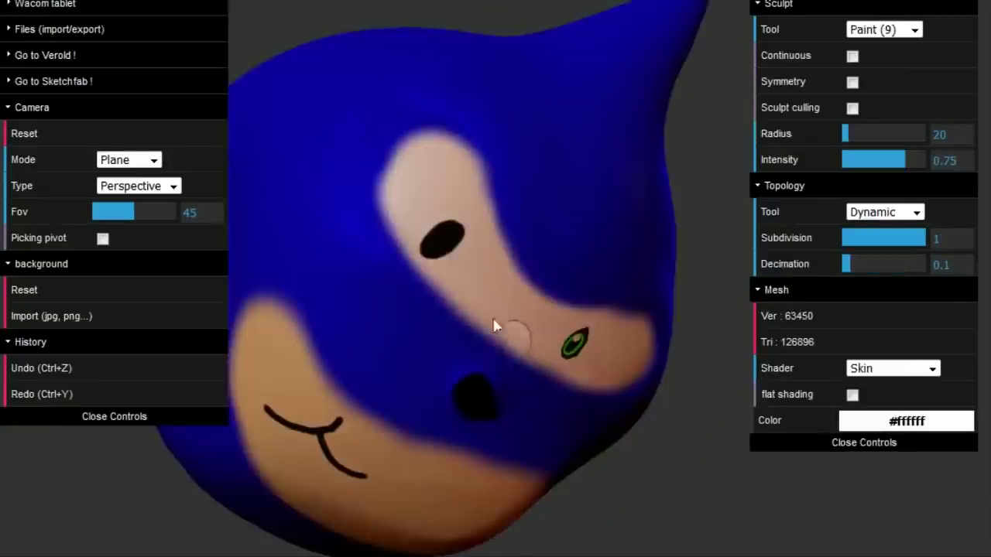
scroll(500, 327, up, 3)
scroll(433, 255, up, 4)
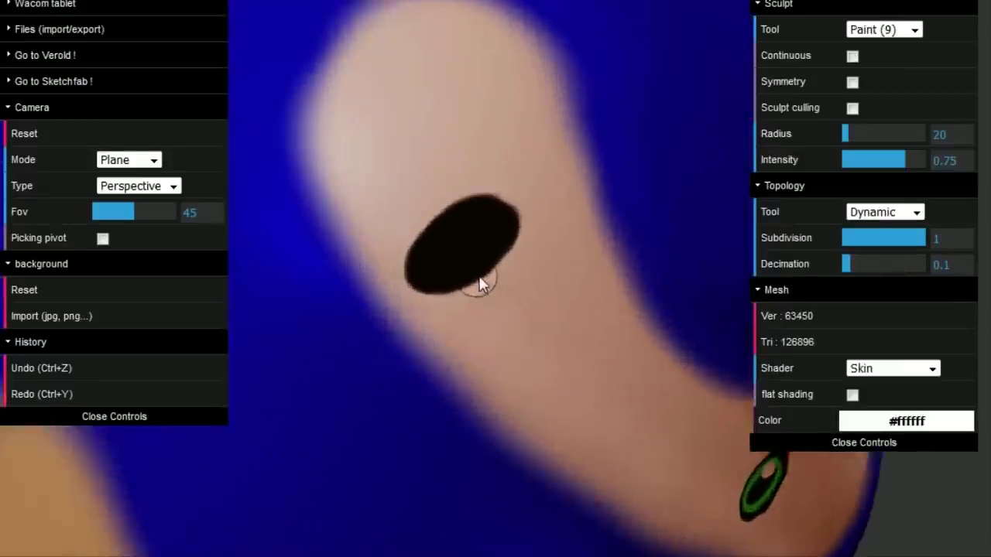
click(906, 420)
click(931, 433)
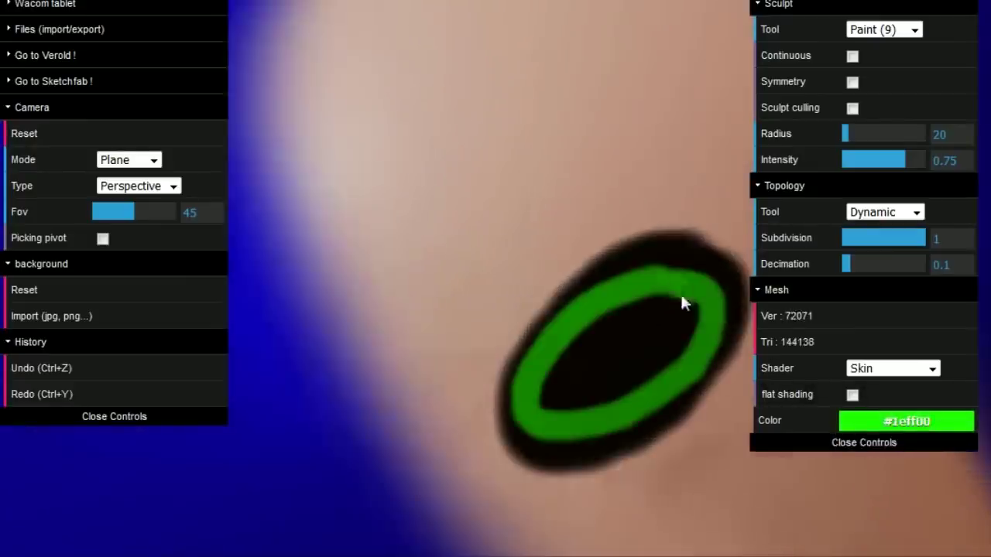
Step: Add a white highlight to the pupil of the green-ringed eye
click(906, 421)
click(844, 433)
click(637, 318)
mouse_move(635, 322)
mouse_down()
mouse_move(669, 315)
mouse_move(645, 315)
mouse_up()
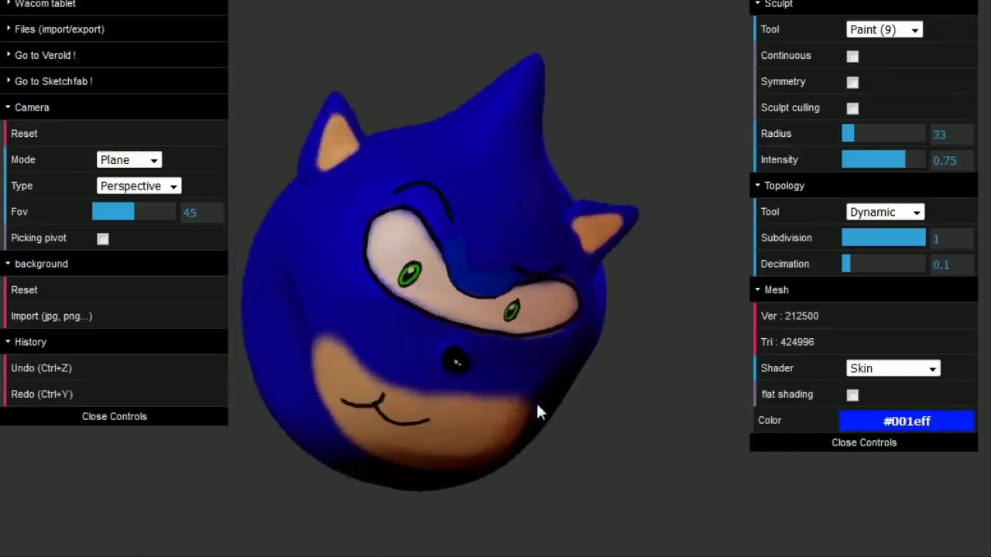
Step: Paint a black (#000000) smile with short corner strokes on the tan muzzle at radius 14
right_drag(538, 411, 523, 323)
scroll(469, 310, up, 2)
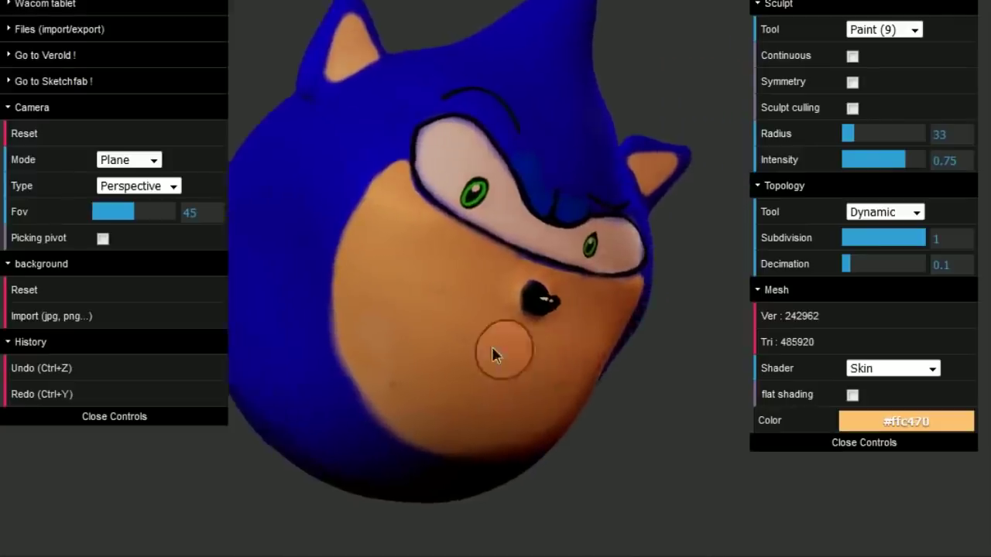
scroll(464, 331, up, 2)
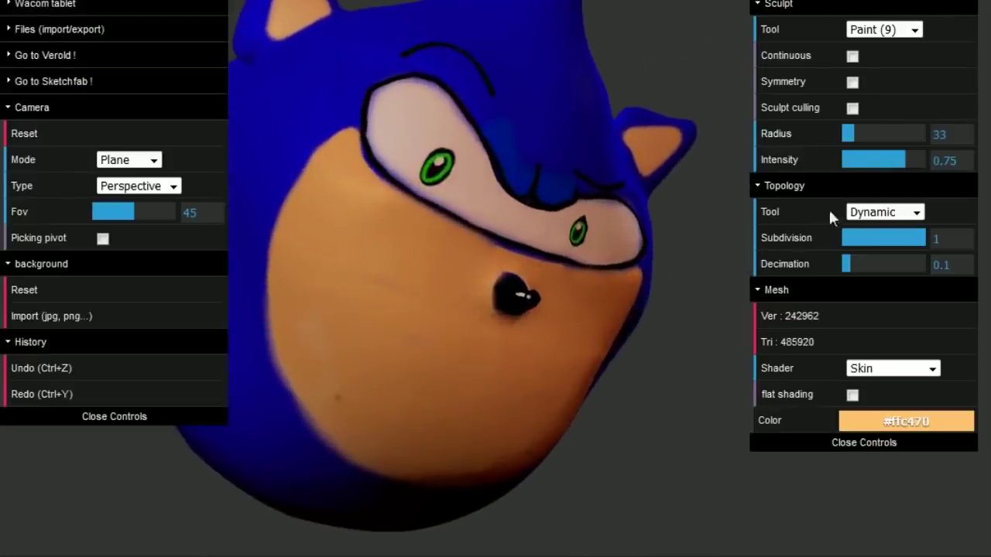
click(910, 421)
mouse_move(385, 293)
mouse_down()
mouse_move(565, 332)
mouse_move(565, 319)
mouse_up()
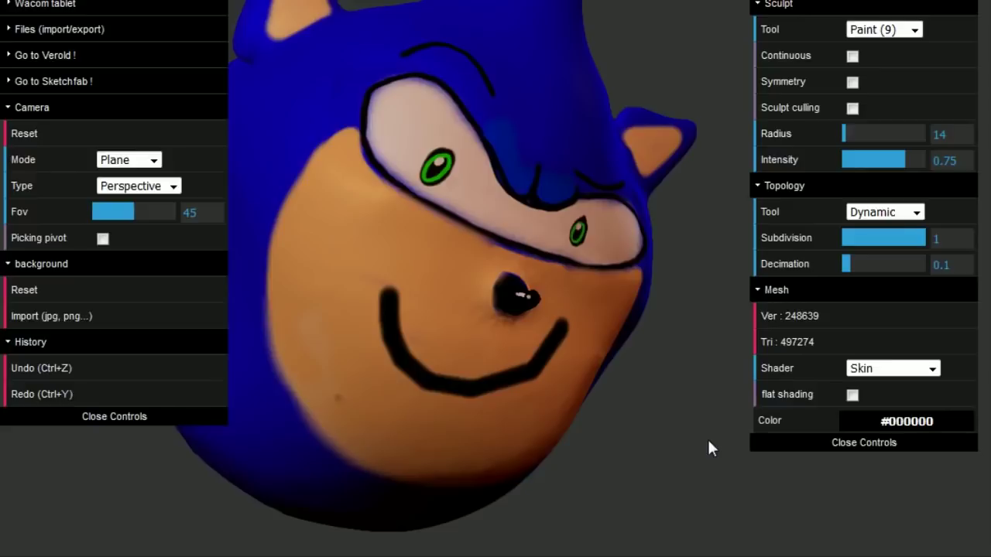
drag(354, 285, 418, 276)
drag(555, 302, 588, 324)
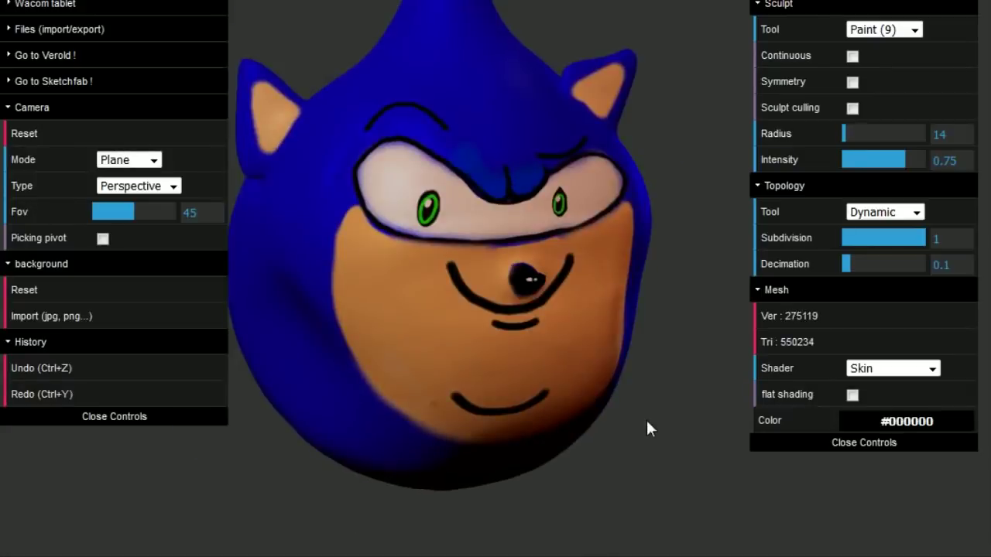
Step: Paint over the black mouth lines with tan (#fabb62) at radius 24
drag(648, 427, 593, 414)
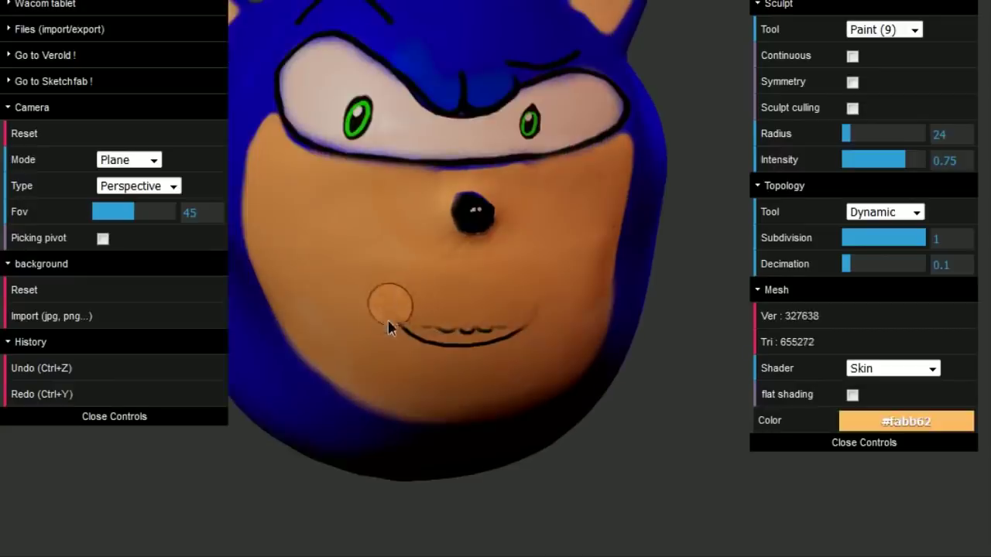
drag(388, 320, 487, 330)
right_drag(493, 326, 442, 397)
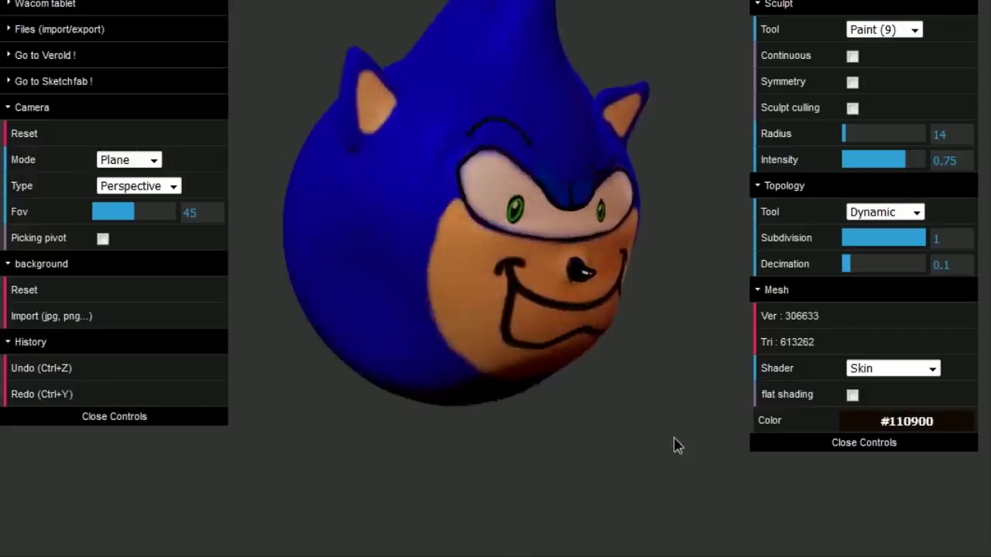
Step: Inspect the wide black grin on the muzzle from the front and up close
right_drag(674, 445, 469, 401)
scroll(559, 437, up, 2)
right_drag(565, 438, 590, 451)
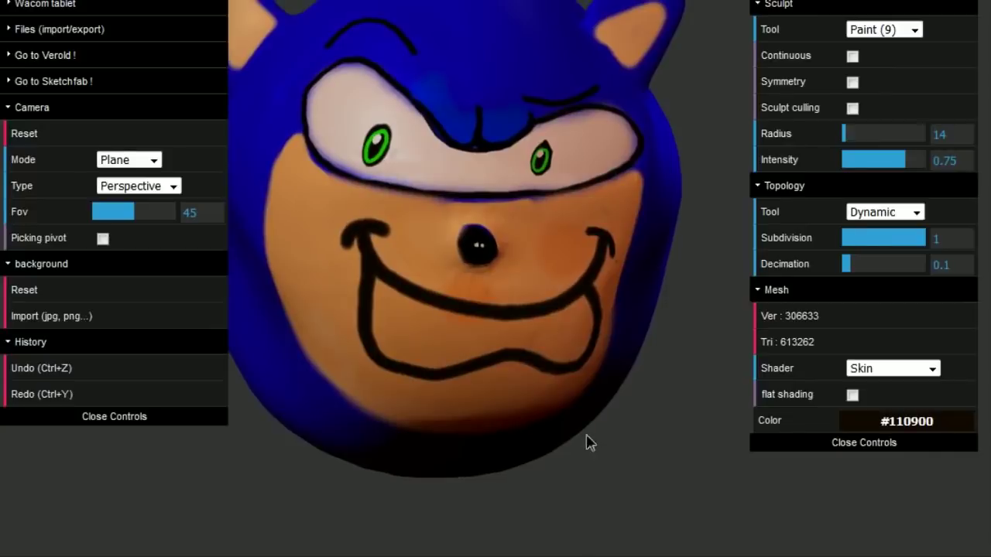
scroll(586, 442, up, 3)
scroll(597, 428, down, 1)
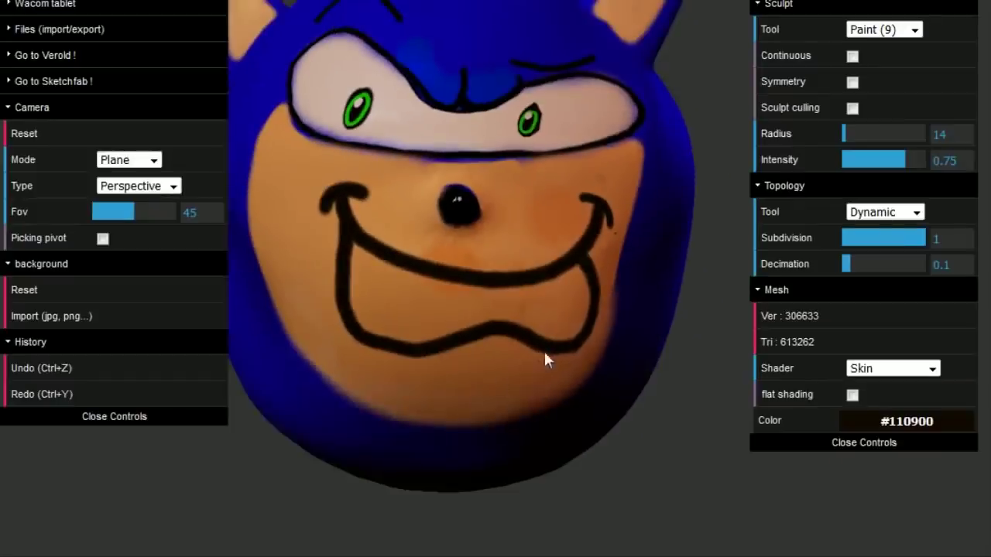
right_drag(545, 354, 548, 379)
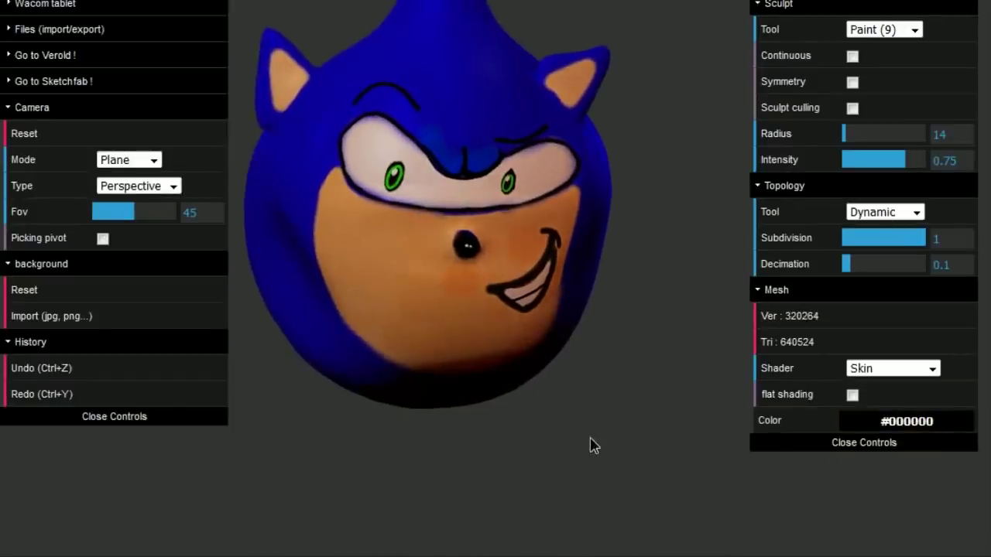
Step: Inspect the one-sided smirk, its teeth and its red gum line from several angles and up close
right_drag(590, 446, 481, 424)
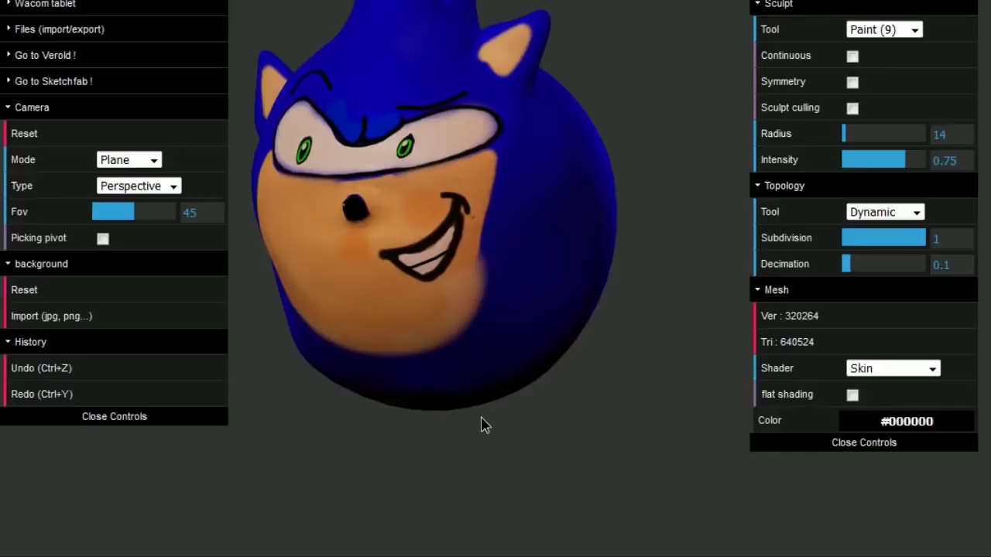
right_drag(481, 419, 561, 416)
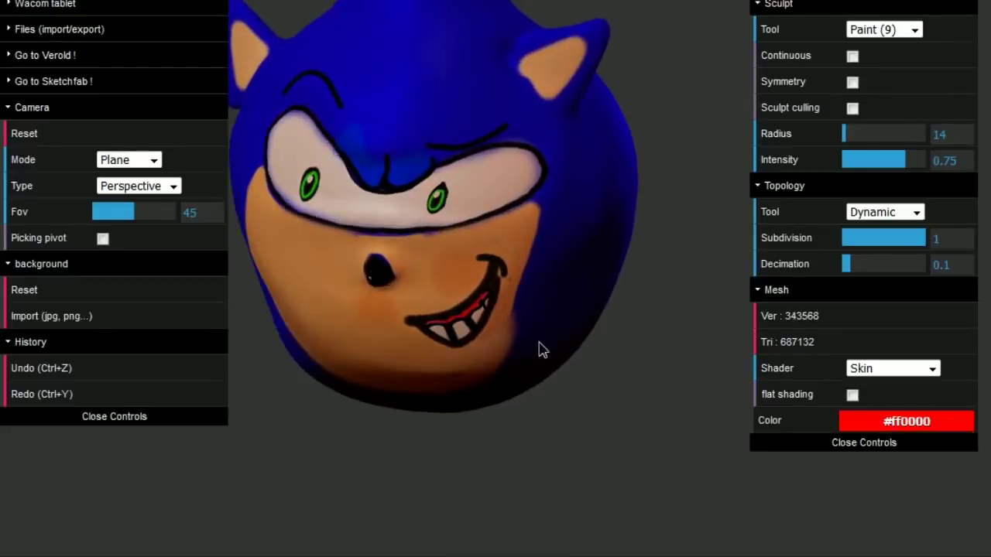
scroll(540, 347, up, 5)
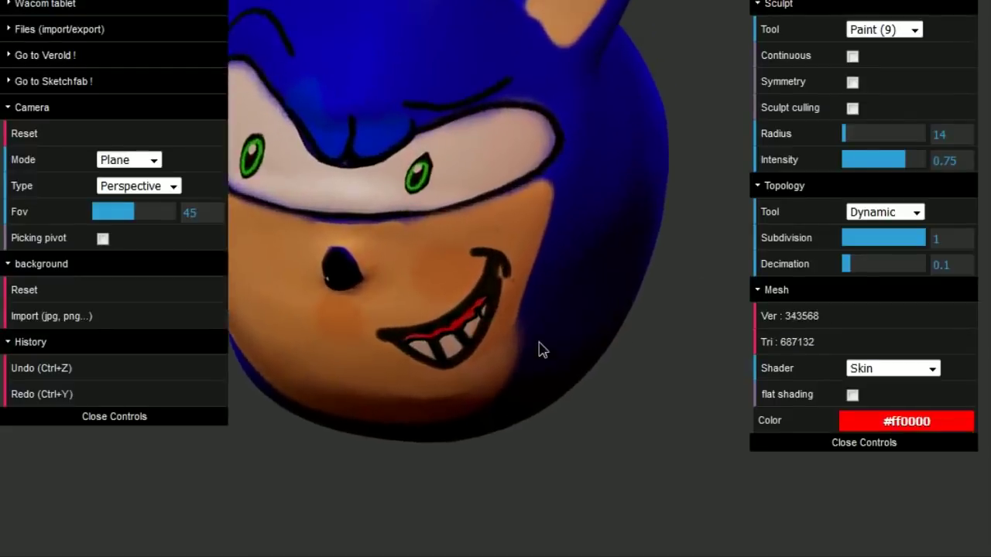
scroll(542, 341, up, 6)
scroll(560, 310, down, 3)
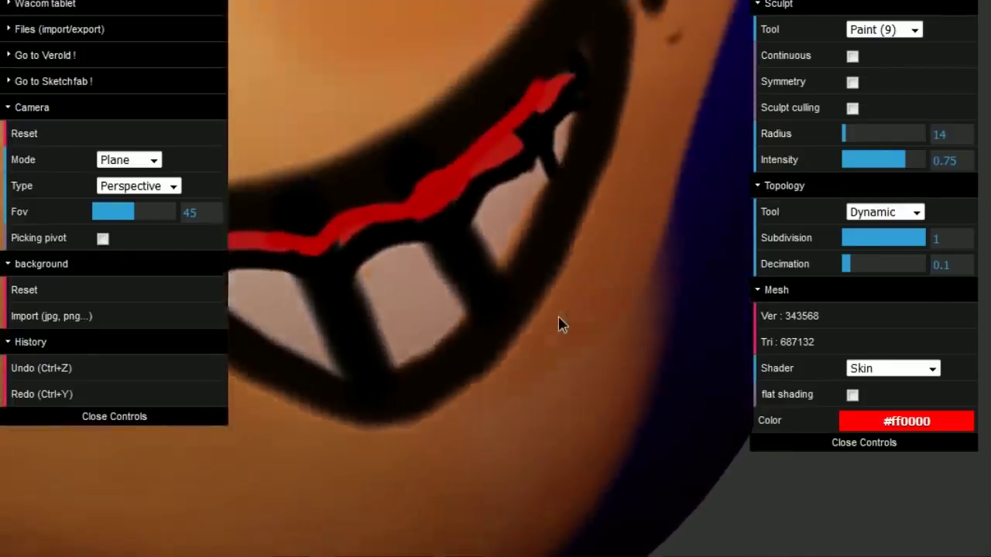
scroll(558, 324, down, 6)
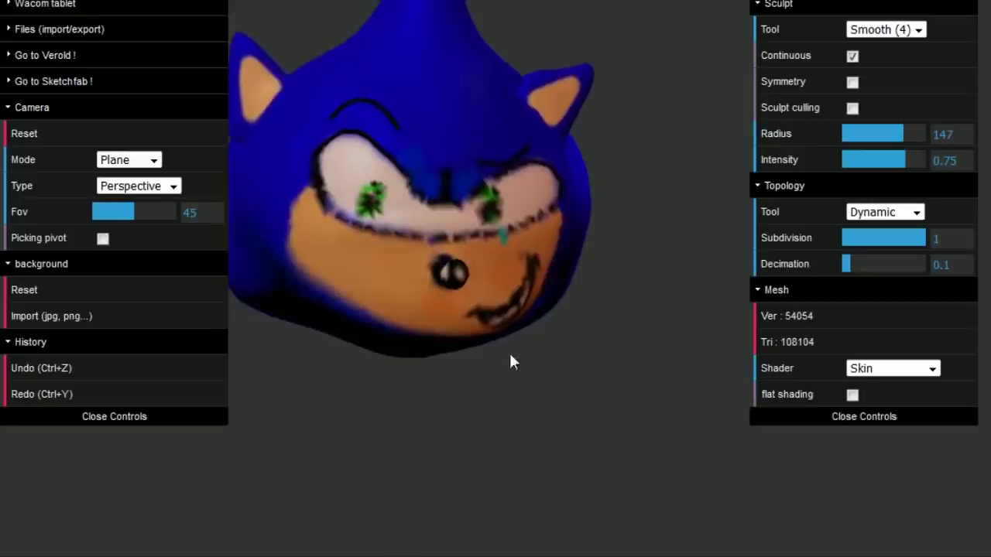
Step: Inspect the smoothed eyes and eye outline up close for lost paint detail
scroll(507, 360, up, 6)
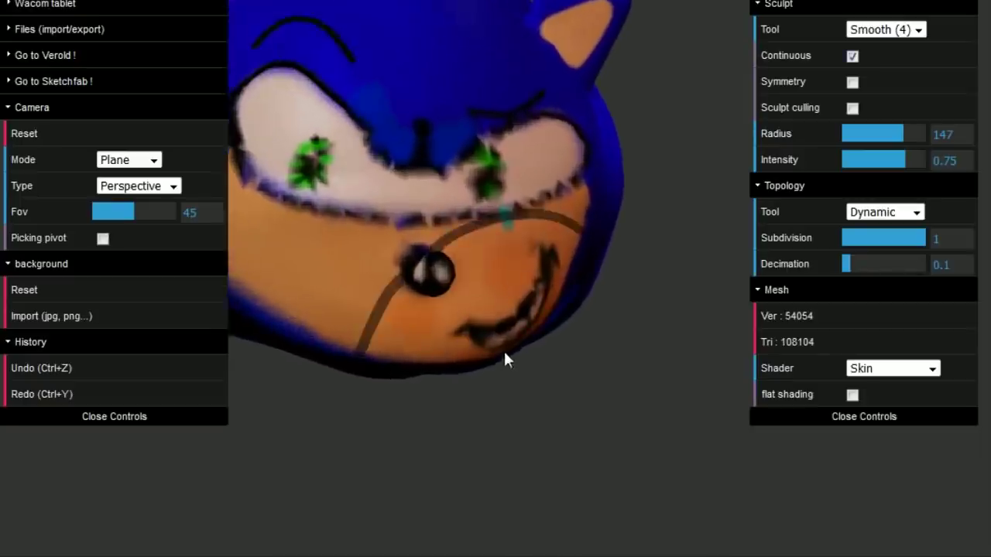
scroll(480, 233, up, 3)
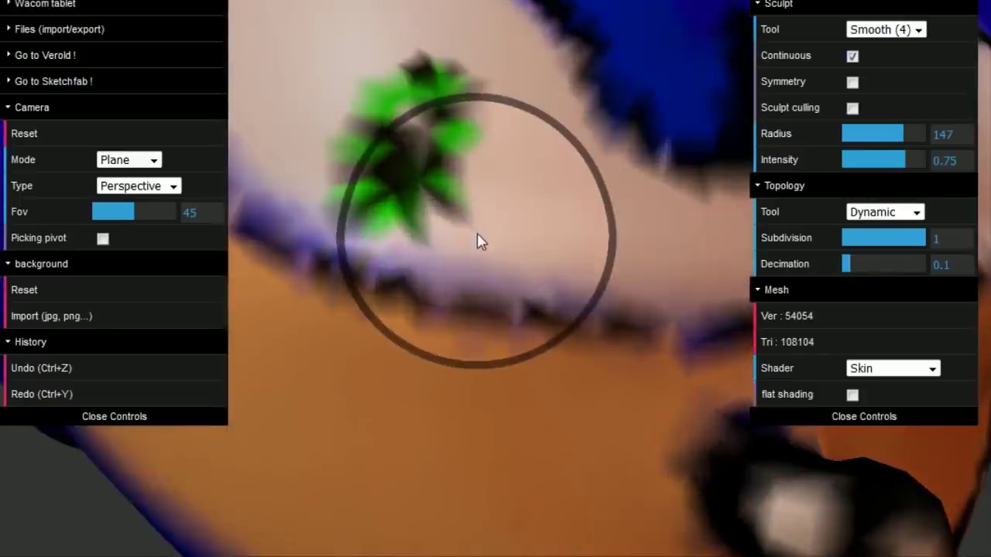
right_drag(479, 232, 562, 361)
scroll(559, 356, down, 3)
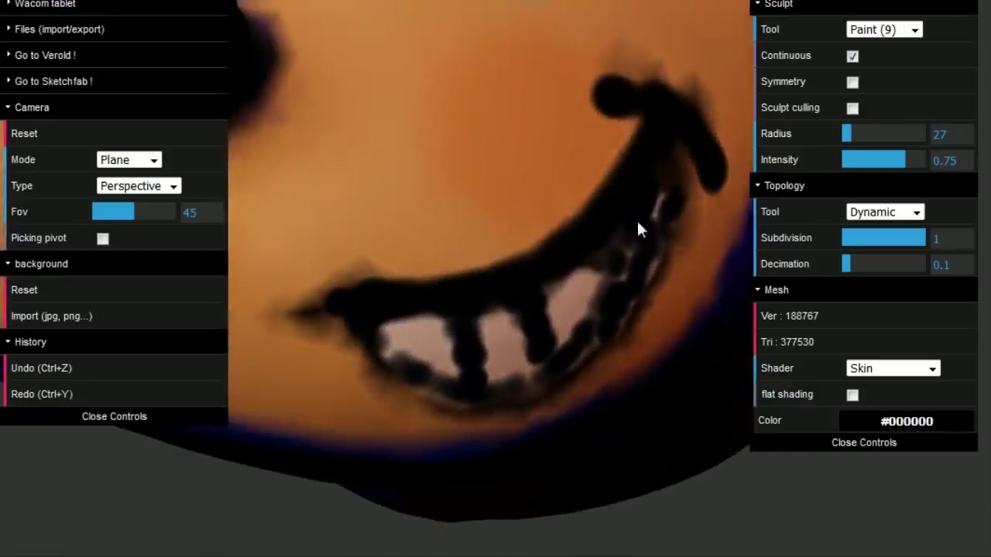
Step: Set the paint radius to 11 and touch up the black mouth and eye outlines
drag(856, 150, 845, 133)
mouse_move(388, 370)
mouse_down()
mouse_move(475, 413)
mouse_move(542, 399)
mouse_move(596, 359)
mouse_move(533, 365)
mouse_move(548, 343)
mouse_move(395, 365)
mouse_move(381, 343)
mouse_move(452, 381)
mouse_move(460, 287)
mouse_up()
scroll(453, 382, down, 5)
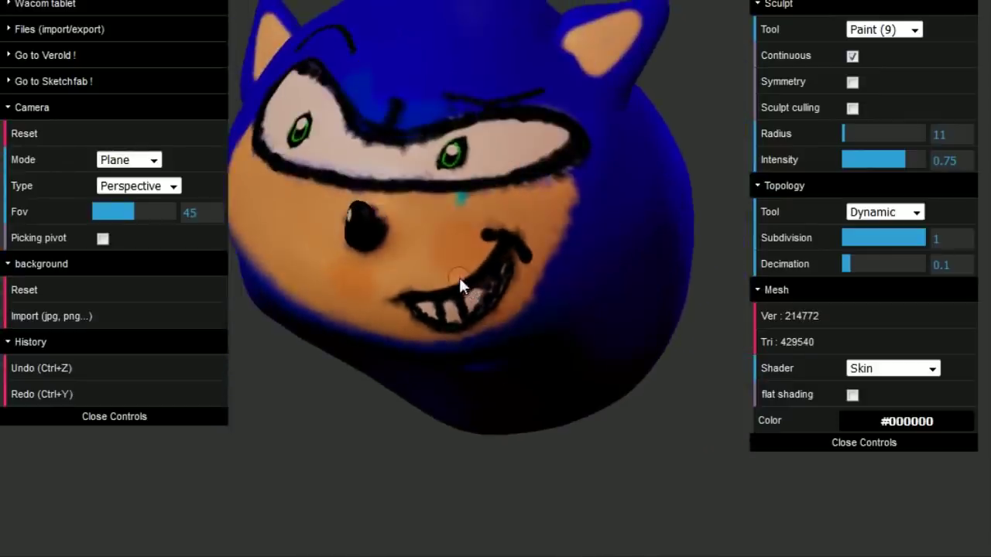
mouse_move(458, 287)
right_down()
mouse_move(524, 333)
mouse_move(593, 328)
right_up()
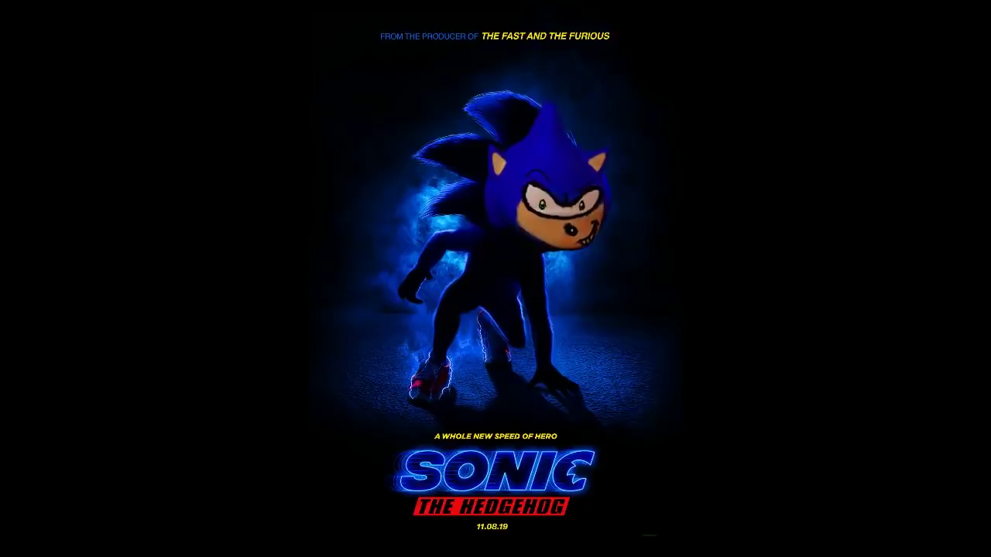